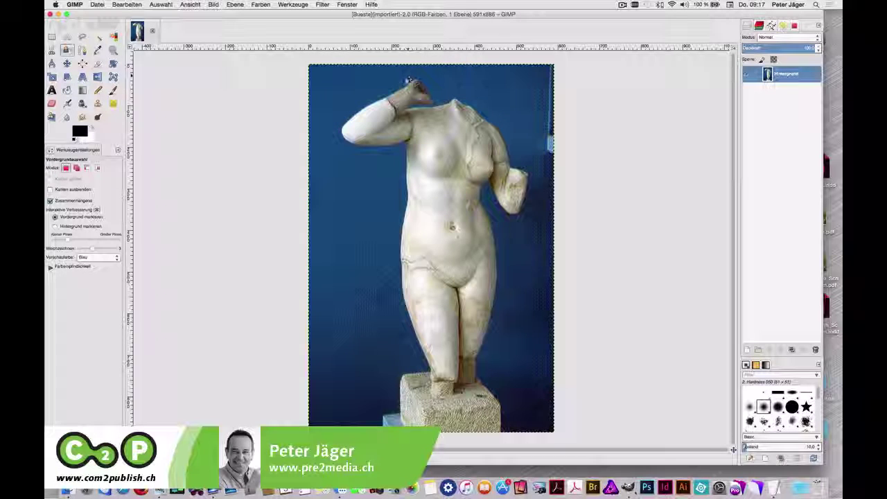
# Step: Trace a rough Foreground Select outline from the statue's raised hand down its left edge to the base
pyautogui.moveTo(409, 81)
pyautogui.mouseDown()
pyautogui.moveTo(337, 147)
pyautogui.moveTo(394, 233)
pyautogui.mouseUp()
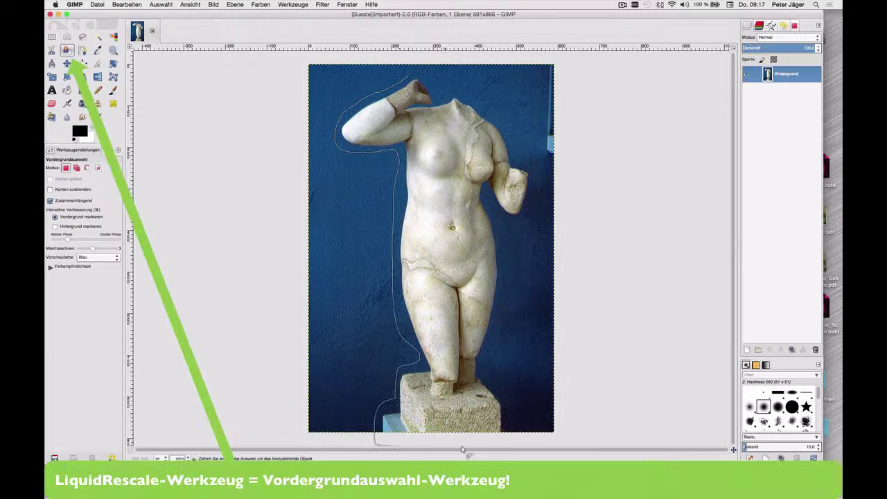
# Step: Continue the outline around the base and back over the shoulder to close it
pyautogui.moveTo(394, 232)
pyautogui.mouseDown()
pyautogui.moveTo(513, 426)
pyautogui.moveTo(488, 364)
pyautogui.moveTo(510, 287)
pyautogui.moveTo(489, 201)
pyautogui.moveTo(517, 223)
pyautogui.moveTo(536, 180)
pyautogui.moveTo(514, 149)
pyautogui.mouseUp()
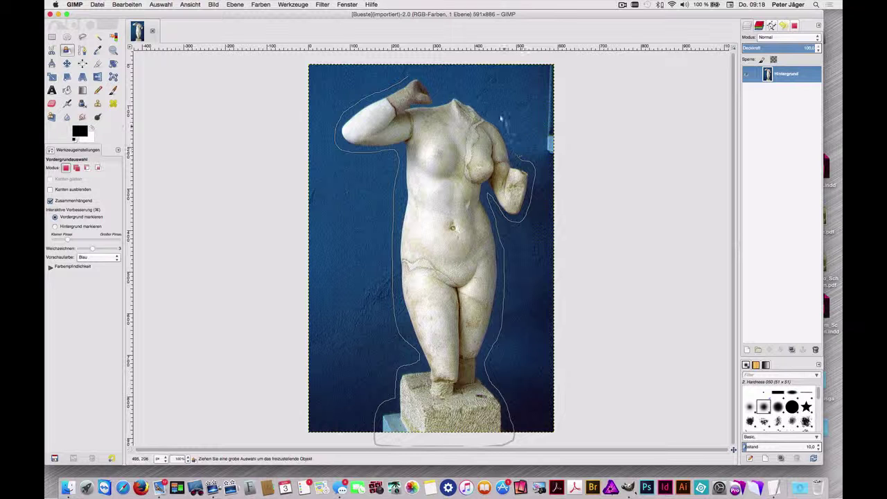
pyautogui.moveTo(476, 97)
pyautogui.mouseDown()
pyautogui.moveTo(444, 101)
pyautogui.moveTo(410, 77)
pyautogui.mouseUp()
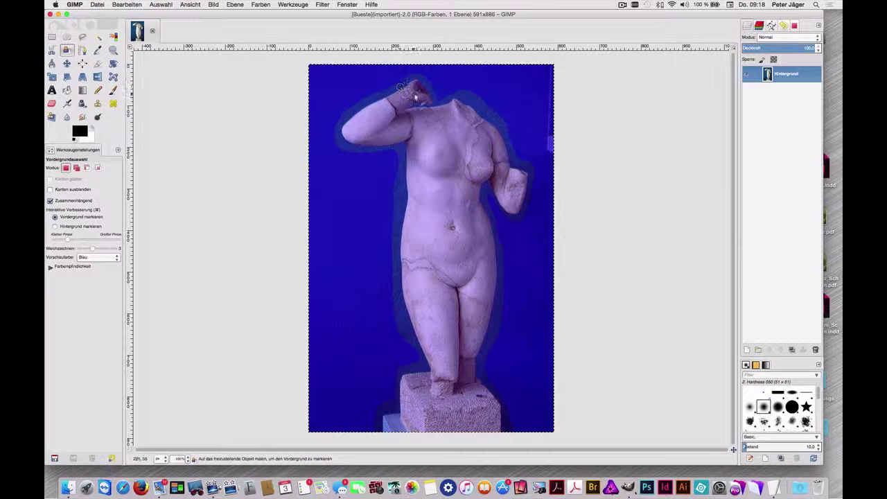
# Step: Paint foreground strokes over the arm, chest and pedestal corner, then convert them into a selection
pyautogui.moveTo(418, 90)
pyautogui.mouseDown()
pyautogui.moveTo(376, 116)
pyautogui.moveTo(469, 124)
pyautogui.moveTo(494, 177)
pyautogui.moveTo(514, 189)
pyautogui.moveTo(456, 149)
pyautogui.moveTo(435, 158)
pyautogui.mouseUp()
pyautogui.moveTo(462, 201)
pyautogui.mouseDown()
pyautogui.moveTo(464, 232)
pyautogui.moveTo(429, 241)
pyautogui.moveTo(428, 263)
pyautogui.moveTo(472, 277)
pyautogui.moveTo(481, 305)
pyautogui.moveTo(453, 316)
pyautogui.moveTo(437, 343)
pyautogui.moveTo(478, 424)
pyautogui.moveTo(408, 427)
pyautogui.moveTo(415, 398)
pyautogui.moveTo(442, 377)
pyautogui.moveTo(454, 312)
pyautogui.moveTo(449, 153)
pyautogui.mouseUp()
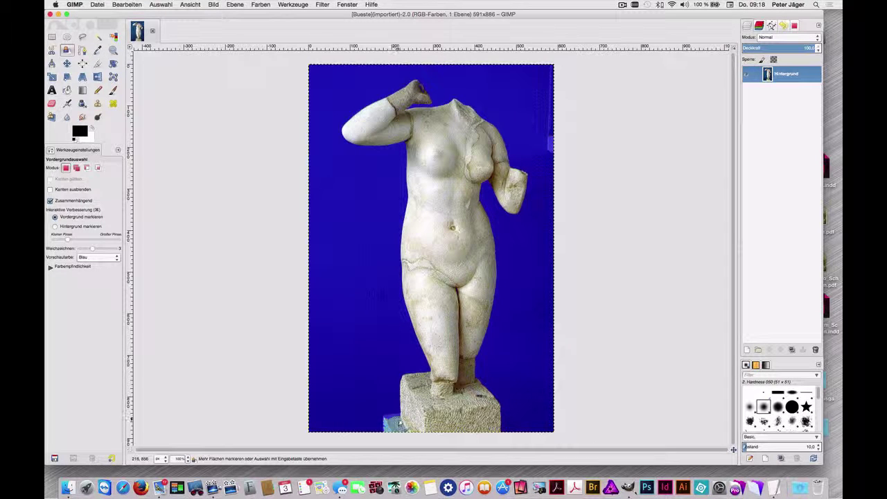
pyautogui.moveTo(400, 420); pyautogui.dragTo(409, 428)
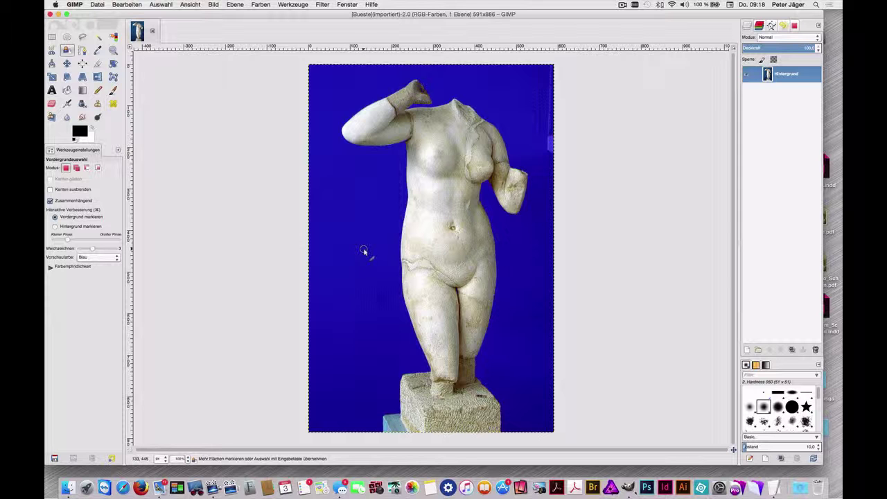
pyautogui.press('Return')
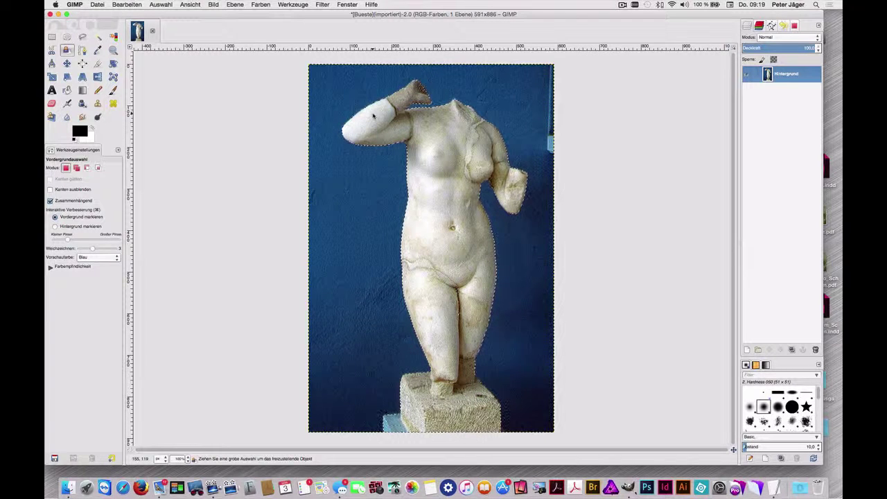
# Step: Inspect the upper-arm edge zoomed in, shrink the selection by 2 px, then return to 100%
pyautogui.click(113, 50)
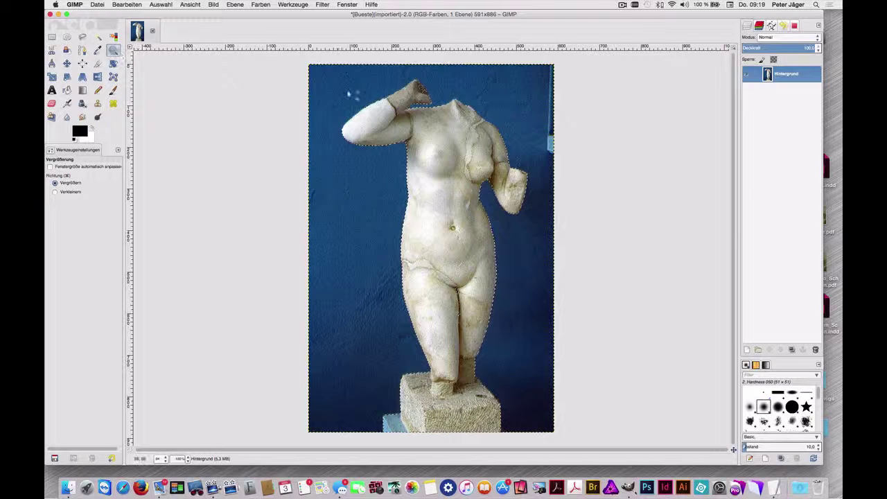
pyautogui.moveTo(350, 94); pyautogui.dragTo(397, 139)
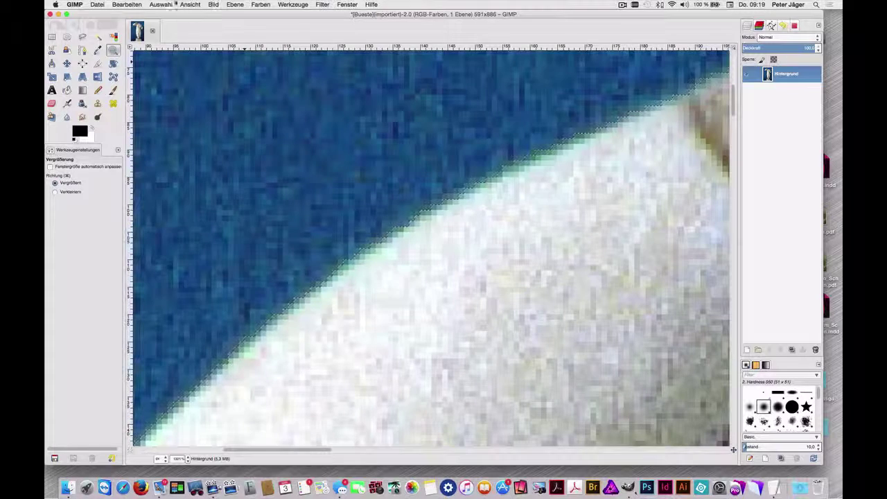
pyautogui.click(168, 4)
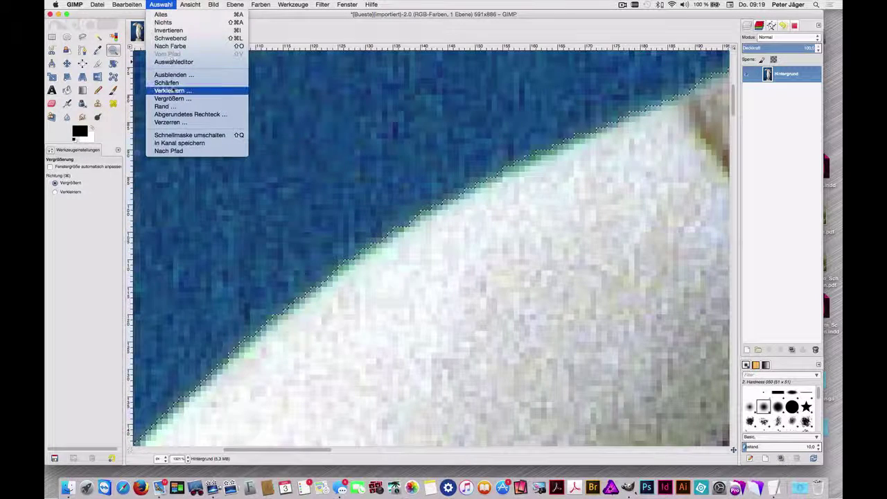
pyautogui.click(173, 90)
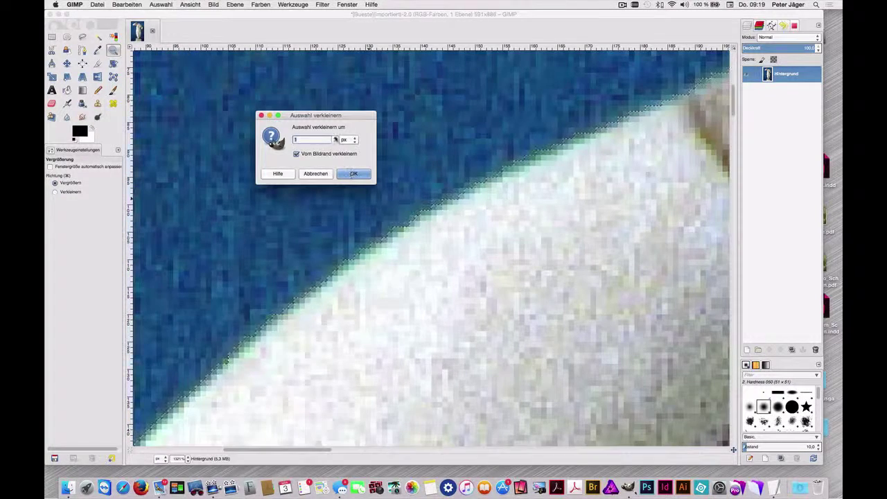
pyautogui.write('2')
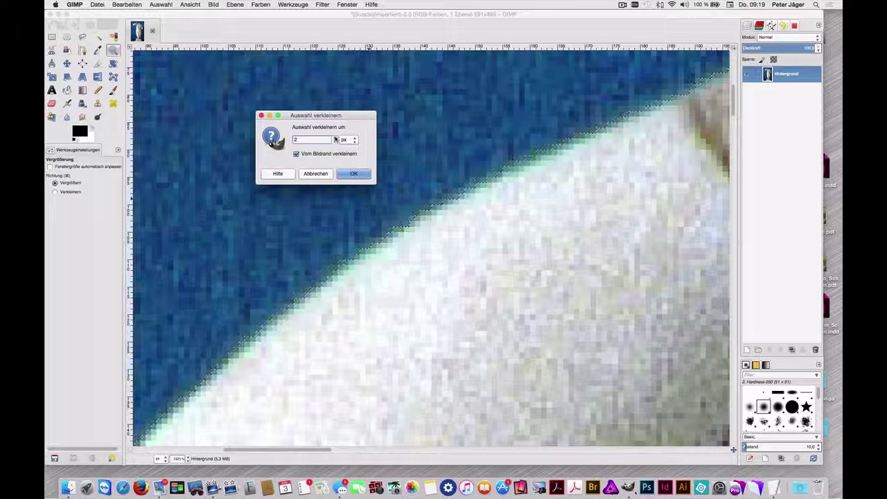
pyautogui.click(352, 174)
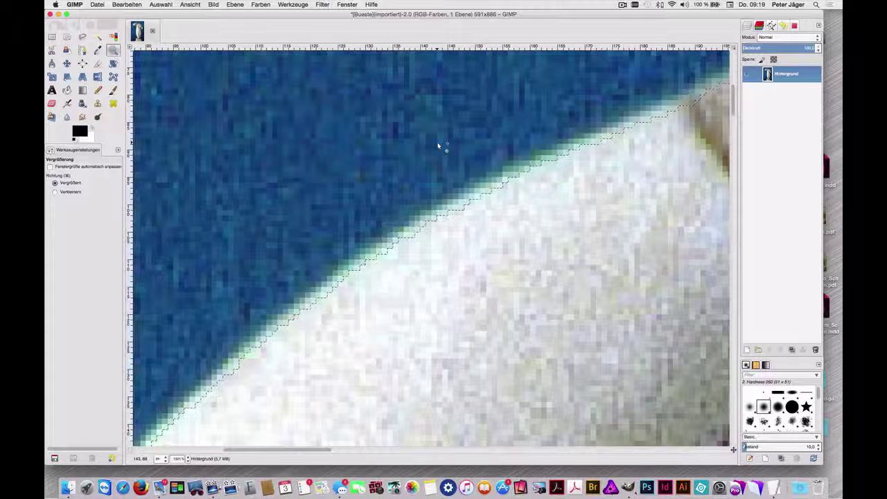
pyautogui.press('1')
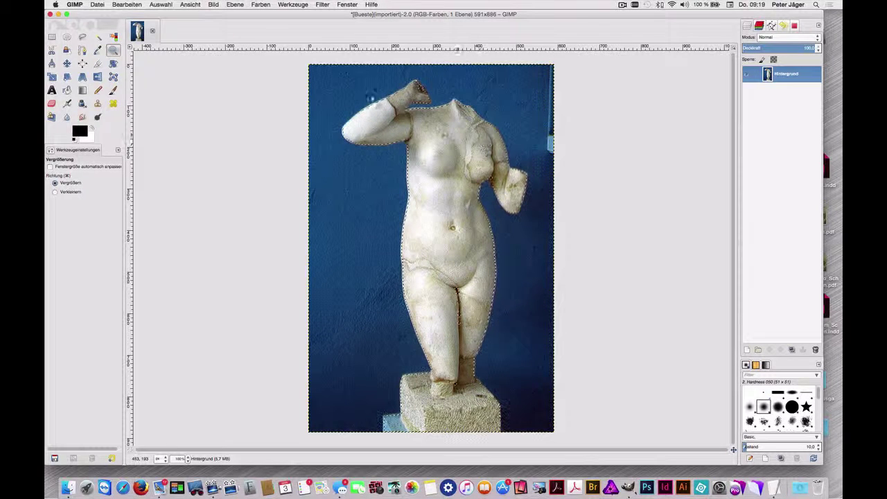
# Step: Save the selection as a channel named 'Büste' and reselect the Hintergrund layer
pyautogui.click(160, 4)
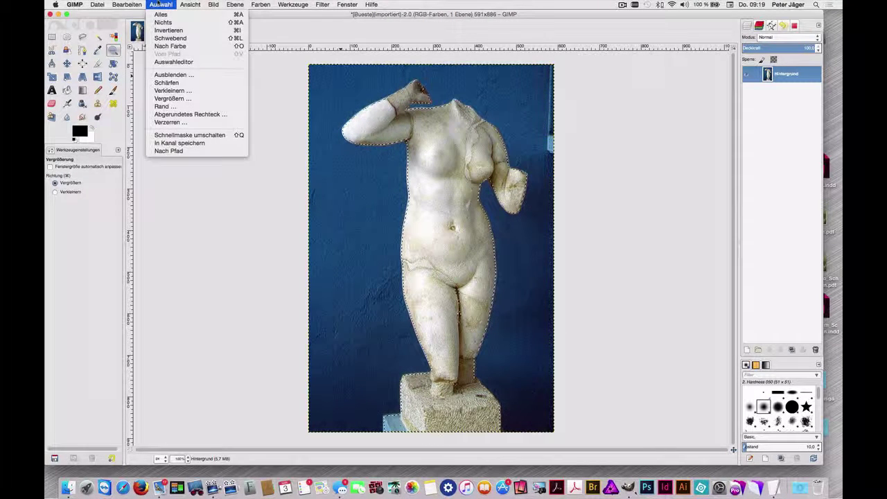
pyautogui.click(179, 144)
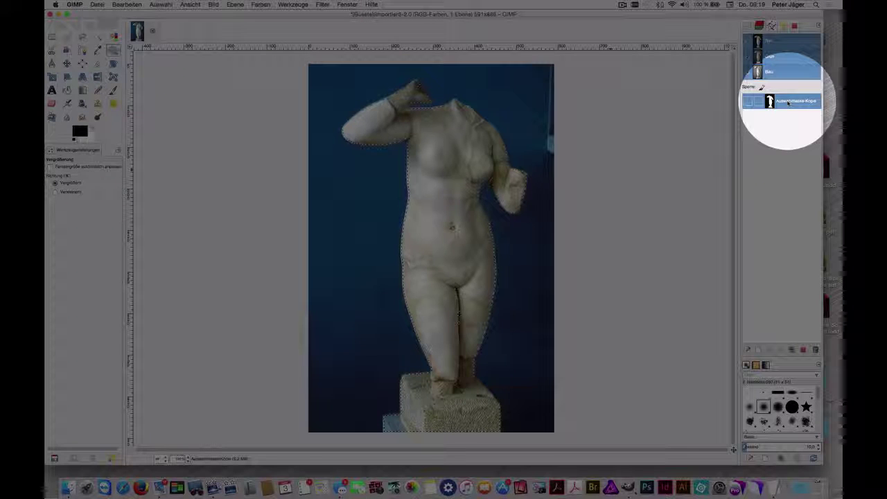
pyautogui.doubleClick(788, 102)
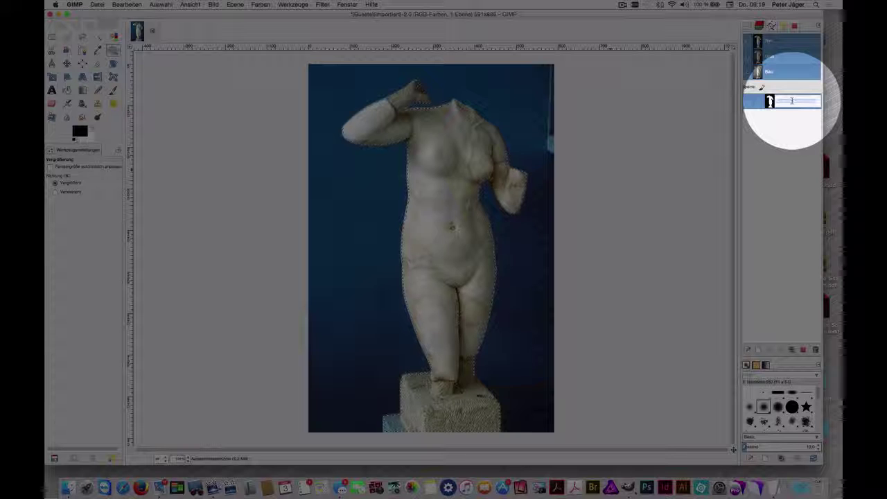
pyautogui.write('a')
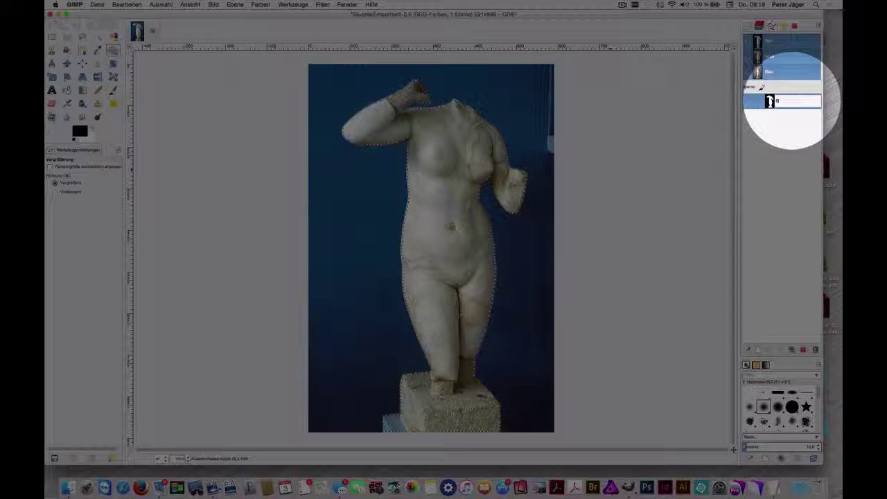
pyautogui.press('Return')
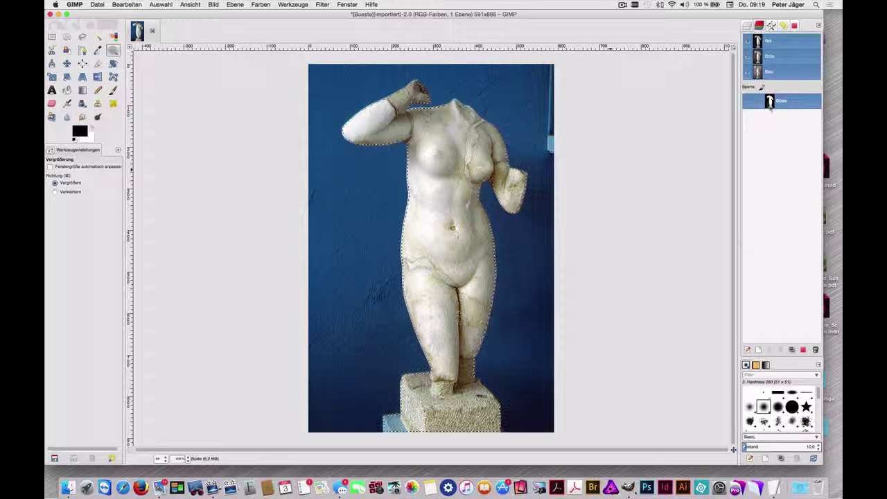
pyautogui.click(746, 26)
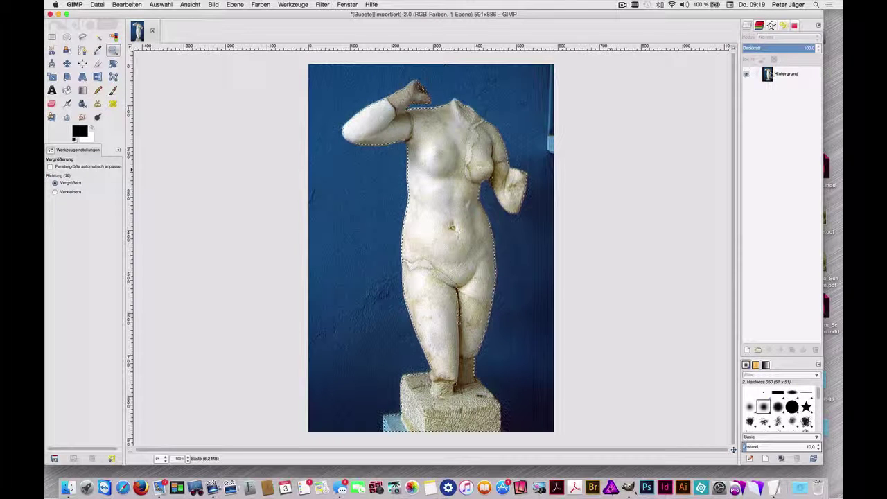
pyautogui.click(769, 75)
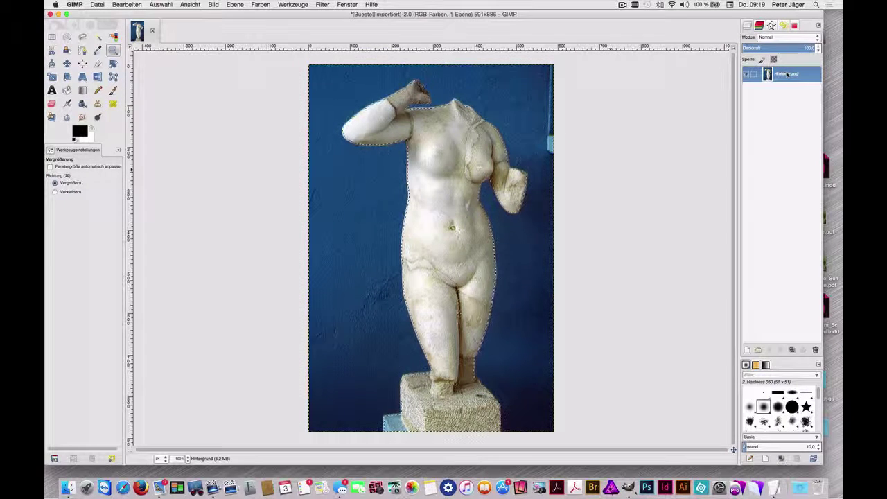
# Step: Add a layer mask built from the 'Büste' channel to the Hintergrund layer
pyautogui.click(236, 4)
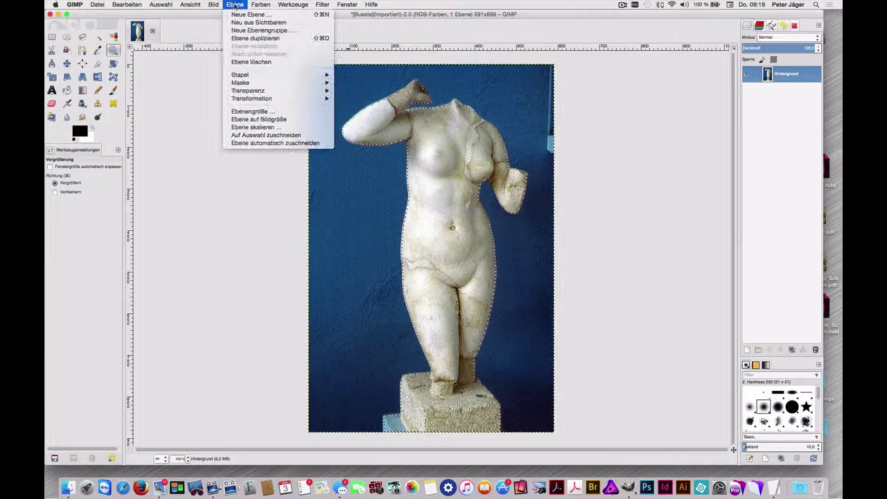
pyautogui.moveTo(242, 83)
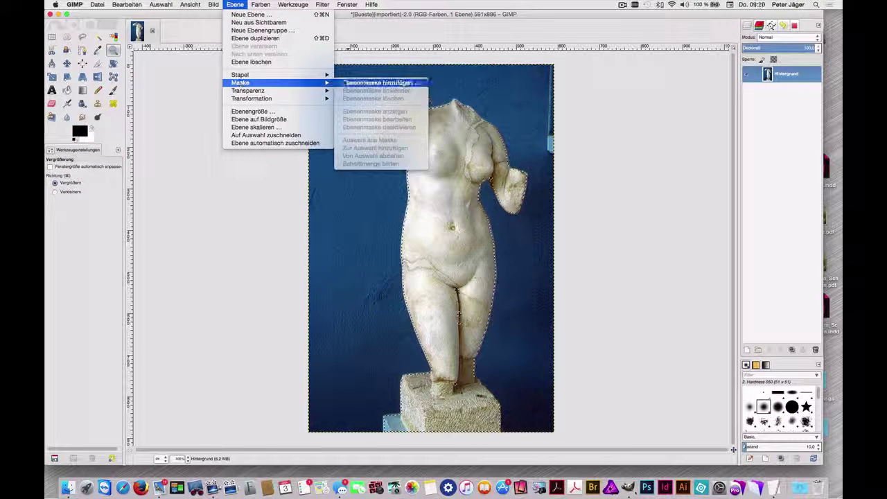
pyautogui.click(381, 82)
pyautogui.click(326, 108)
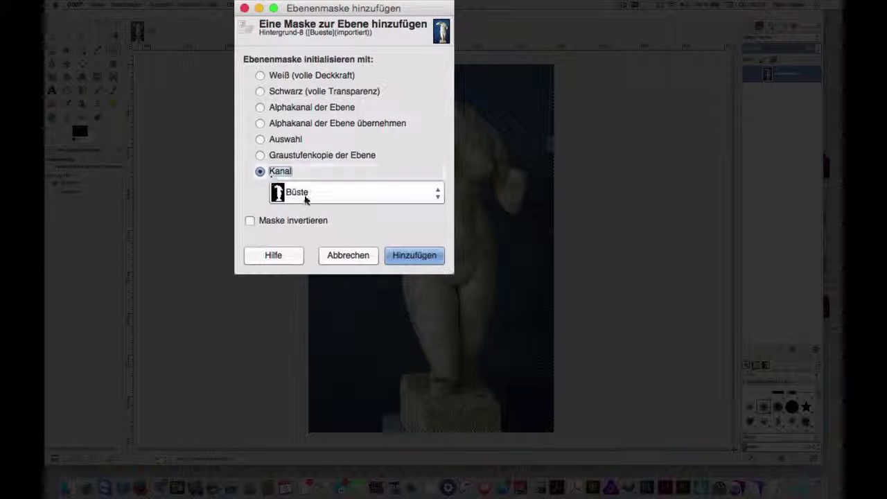
pyautogui.click(416, 257)
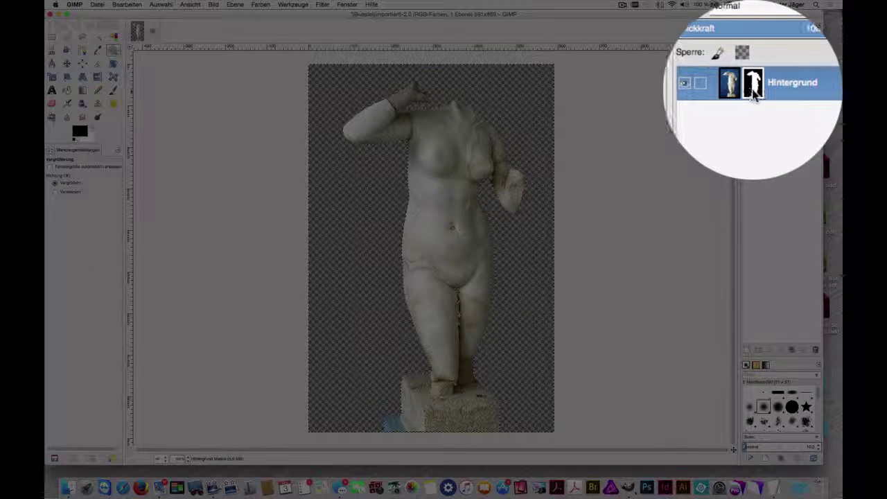
pyautogui.rightClick(778, 75)
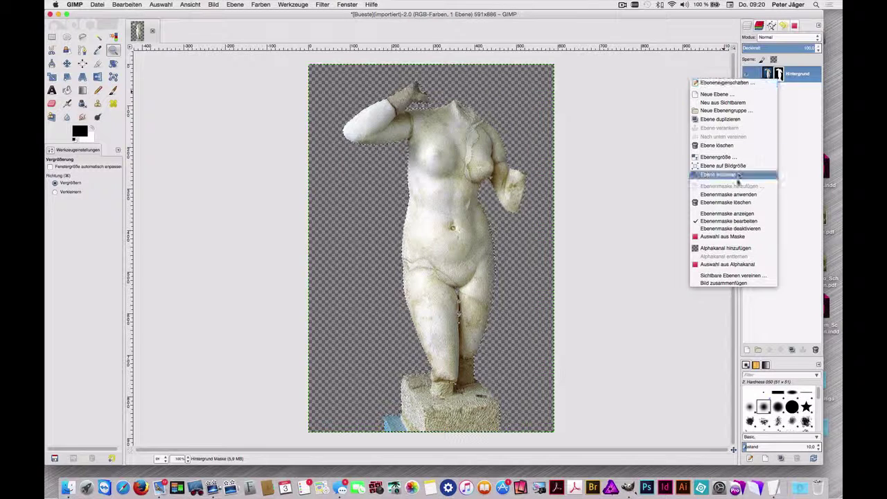
# Step: Display the Hintergrund layer mask in black and white and zoom in on a jagged edge
pyautogui.click(724, 214)
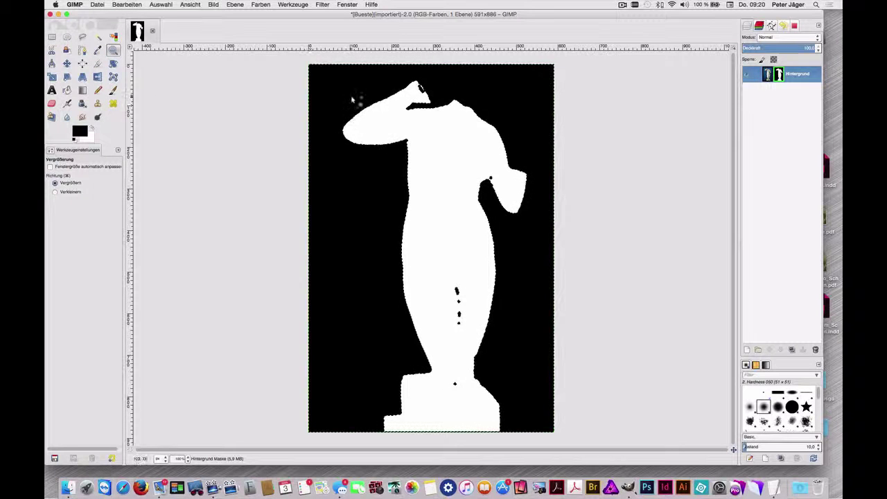
pyautogui.moveTo(351, 98); pyautogui.dragTo(398, 126)
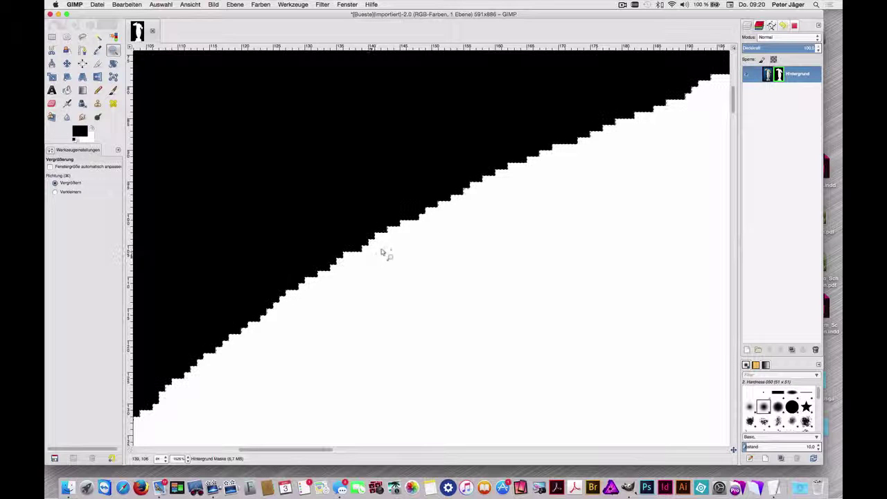
pyautogui.click(296, 5)
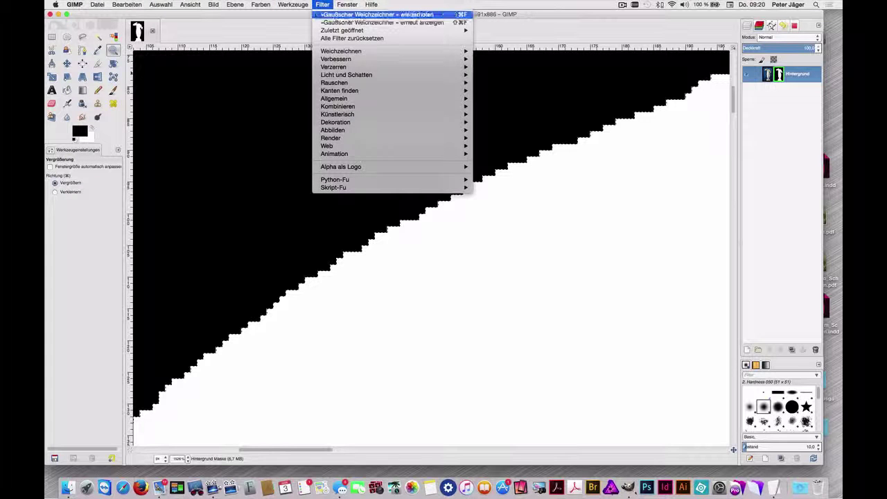
pyautogui.moveTo(341, 51)
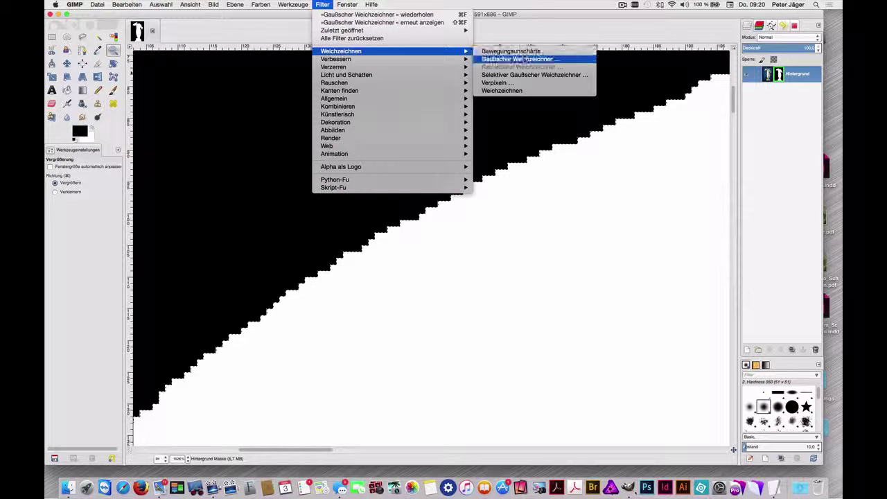
# Step: Blur the layer mask with a 5.0 px horizontal and vertical Gaussian blur
pyautogui.click(519, 59)
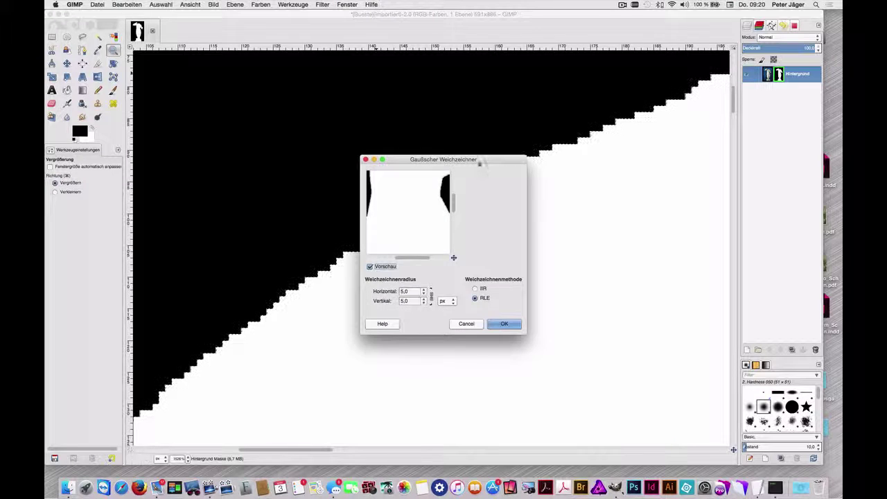
pyautogui.moveTo(474, 159); pyautogui.dragTo(621, 196)
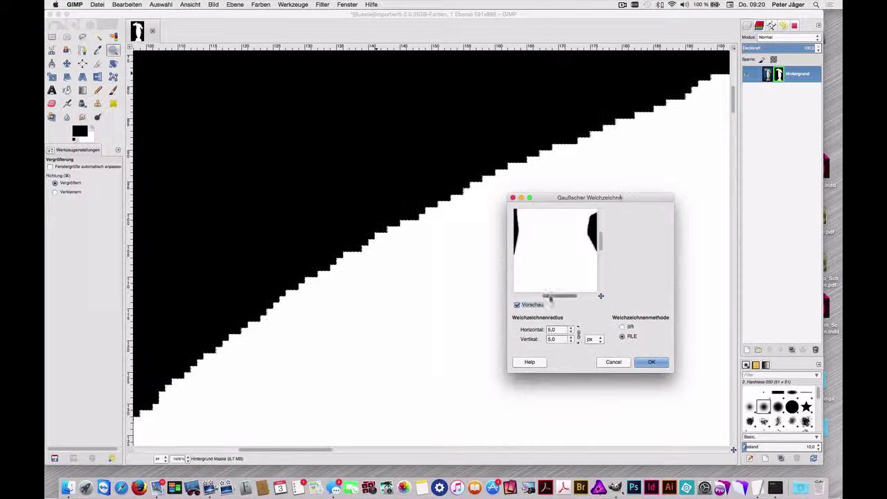
pyautogui.doubleClick(551, 330)
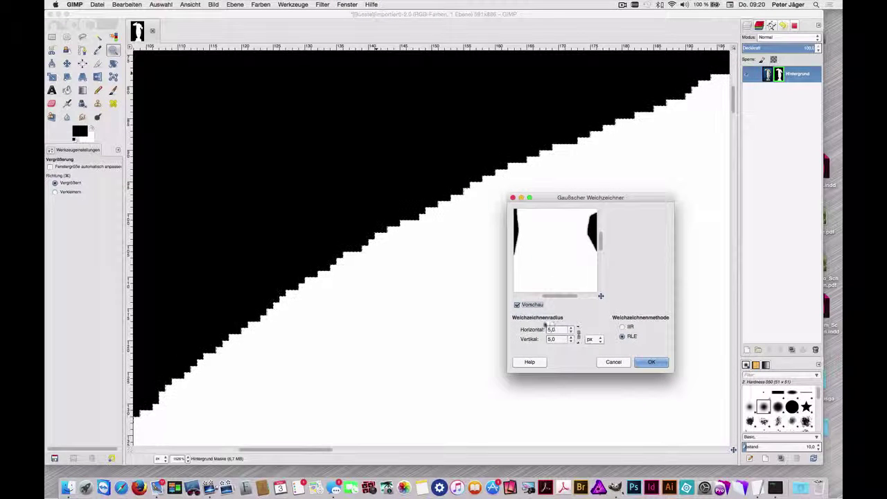
pyautogui.moveTo(548, 241); pyautogui.dragTo(550, 255)
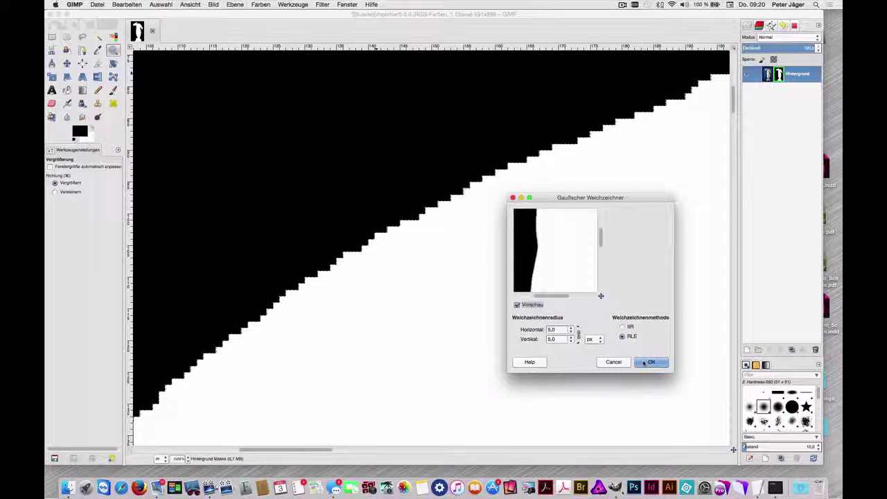
pyautogui.click(643, 363)
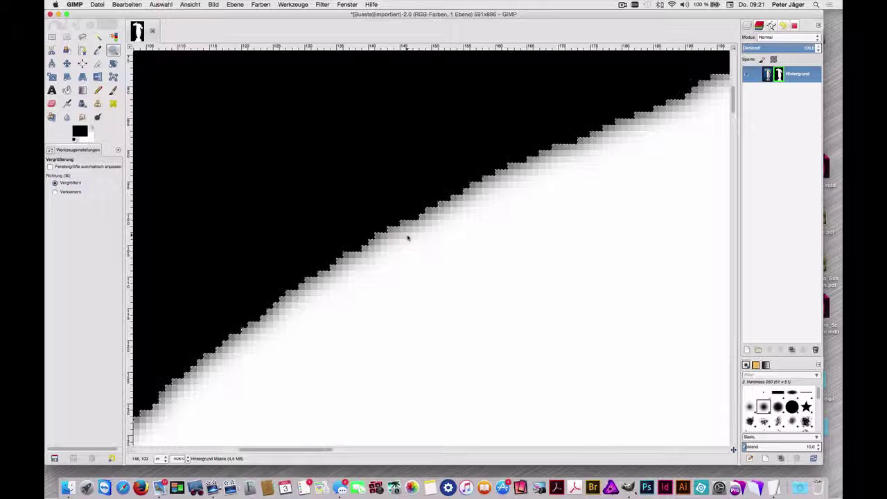
# Step: Select the whole image and bend the Curves downward to narrow the mask's soft edge
pyautogui.click(162, 5)
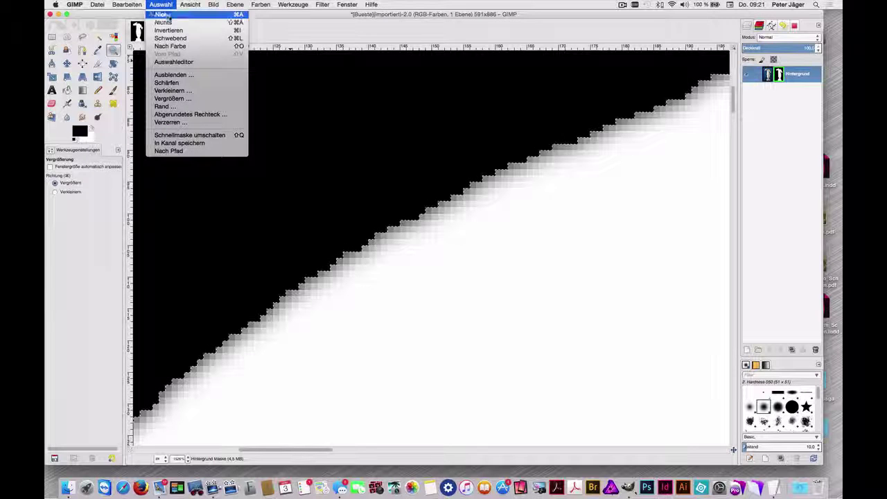
pyautogui.click(162, 14)
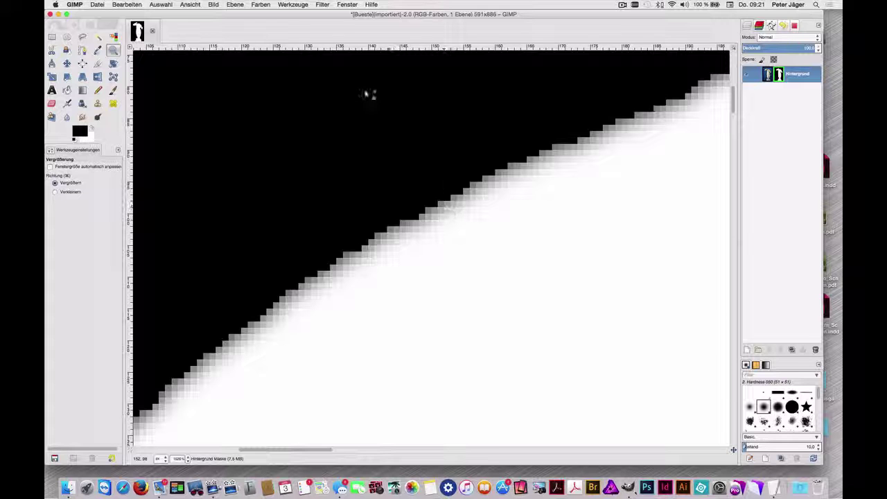
pyautogui.click(260, 5)
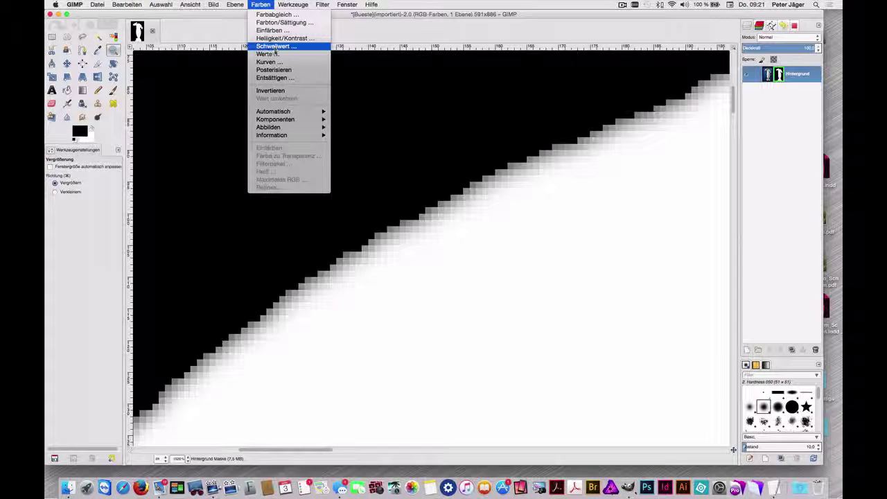
pyautogui.click(269, 62)
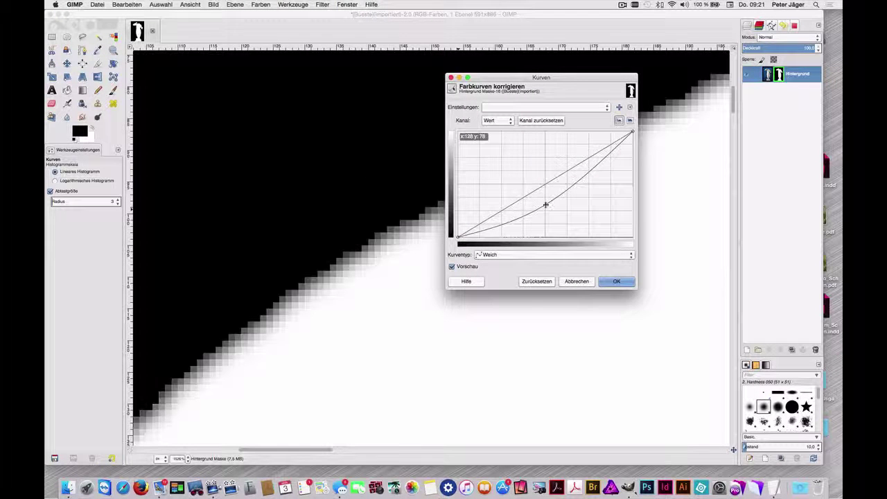
pyautogui.moveTo(545, 186)
pyautogui.mouseDown()
pyautogui.moveTo(544, 169)
pyautogui.moveTo(543, 202)
pyautogui.mouseUp()
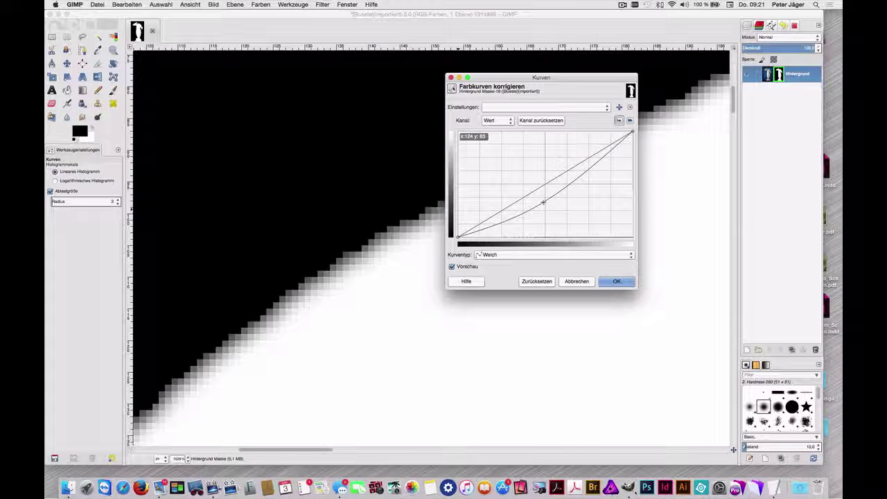
pyautogui.click(616, 281)
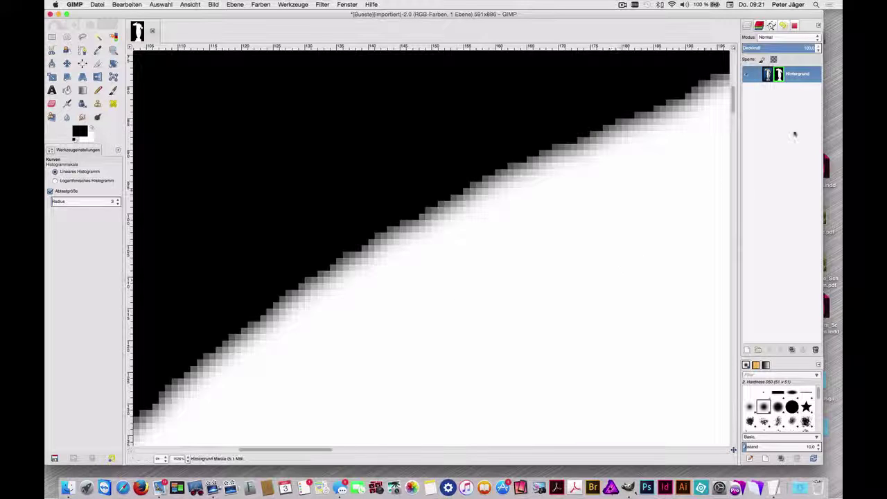
# Step: Turn off Show Layer Mask and view the cut-out statue at 100% zoom
pyautogui.rightClick(778, 77)
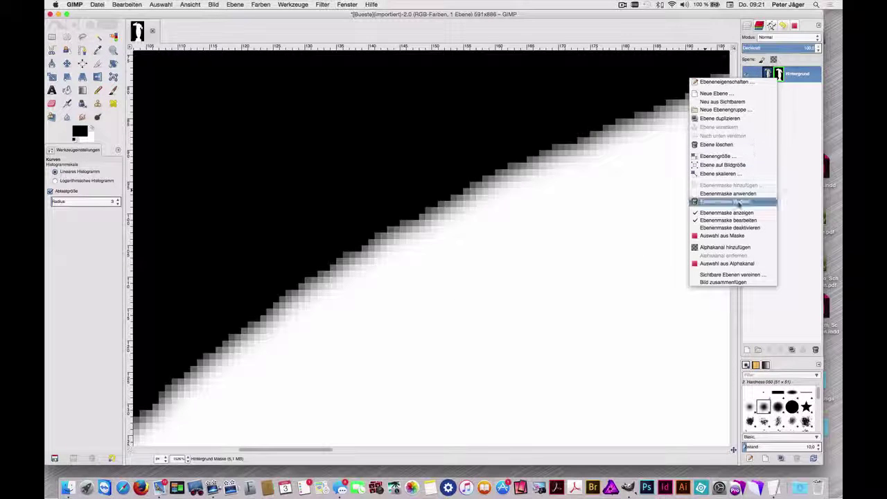
pyautogui.click(734, 212)
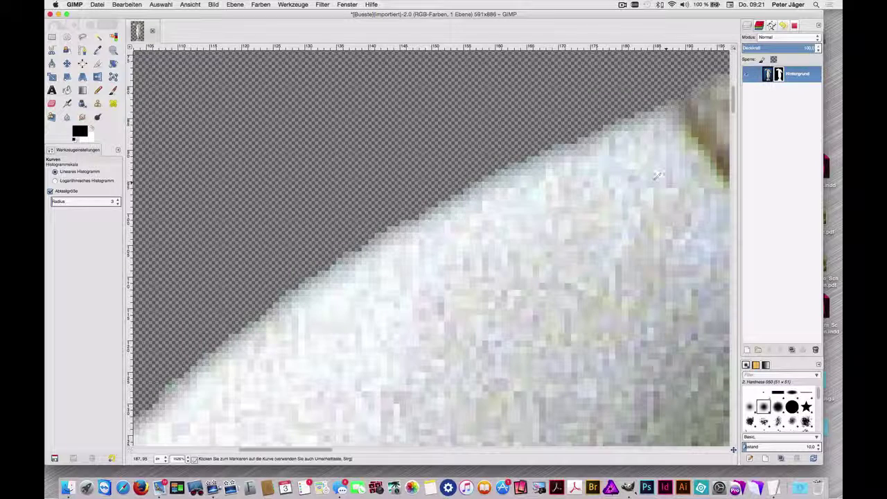
pyautogui.press('1')
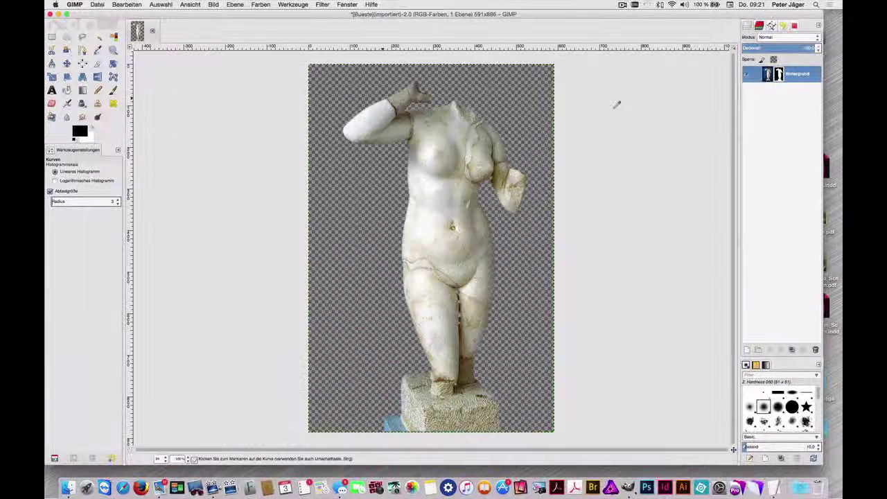